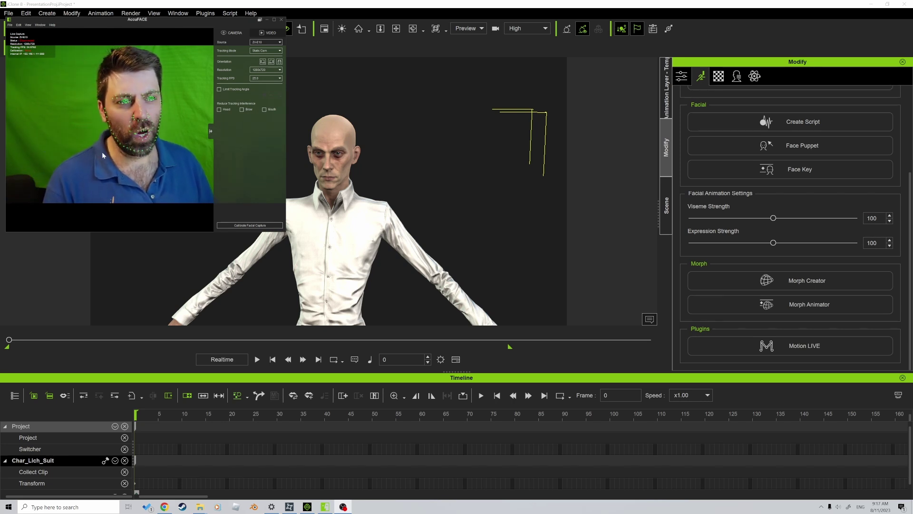
- Capture AccuFACE calibration for Neutral Face, Brow Raise, Brow Drop and Brow Inner Raise
left_click(245, 226)
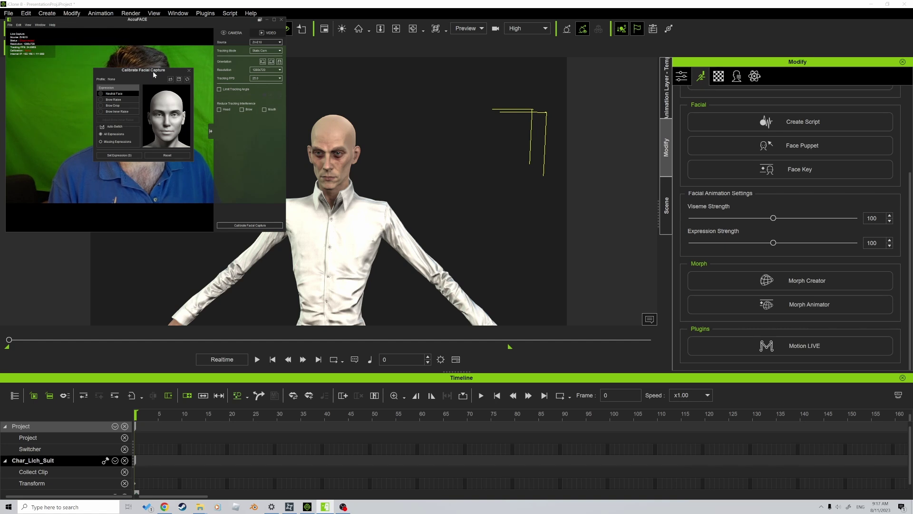
left_click_drag(154, 74, 236, 69)
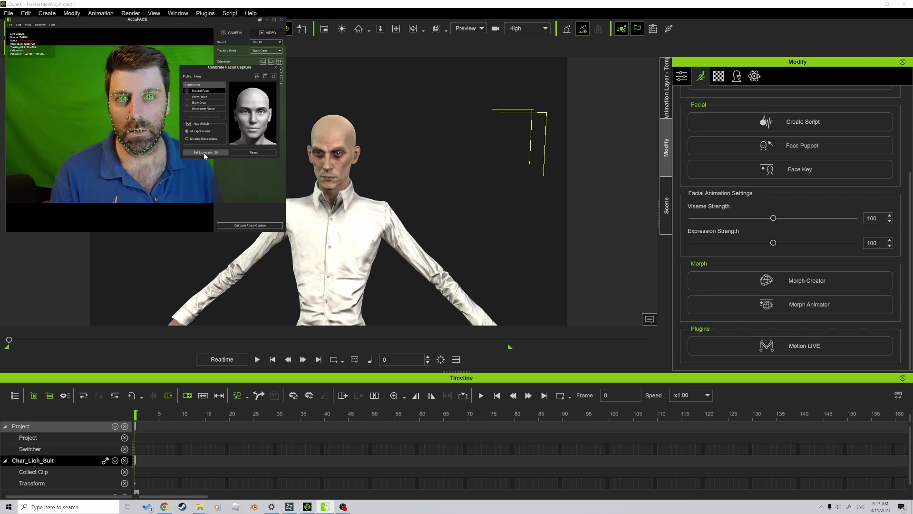
left_click(204, 153)
left_click(203, 153)
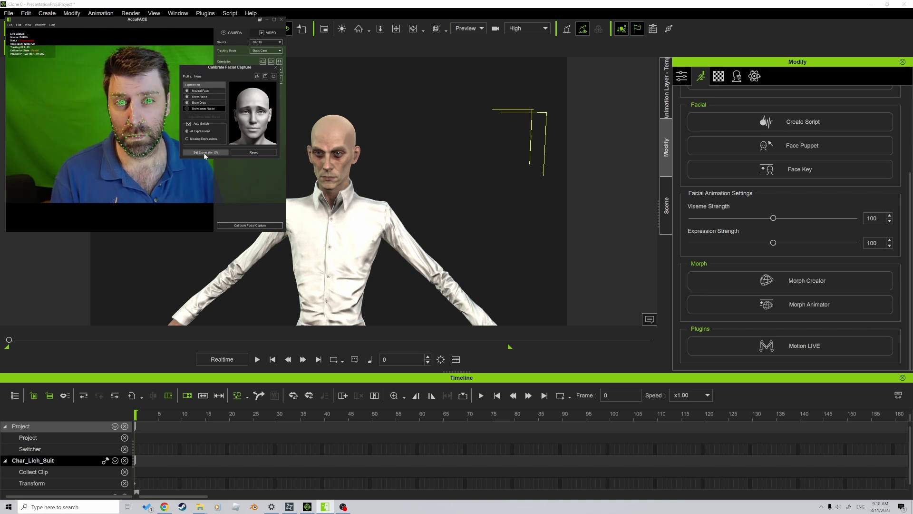
left_click(203, 154)
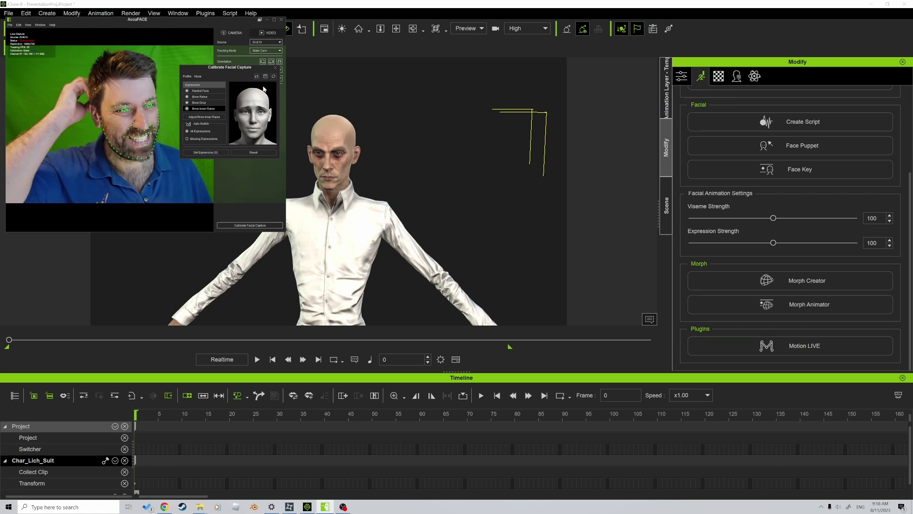
left_click(274, 68)
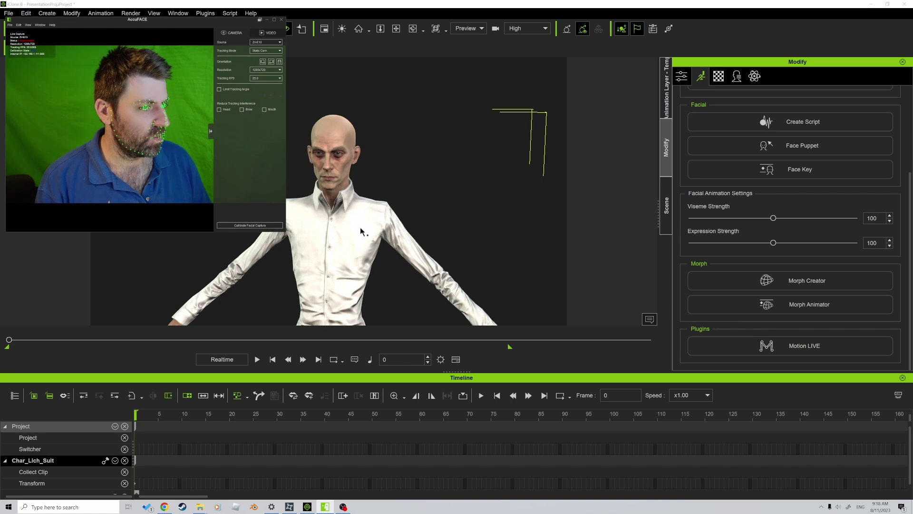
- Add AccuFACE facial gear in Motion LIVE, assign it to Char_Lich_Suit's face, and arm Preview
left_click(810, 344)
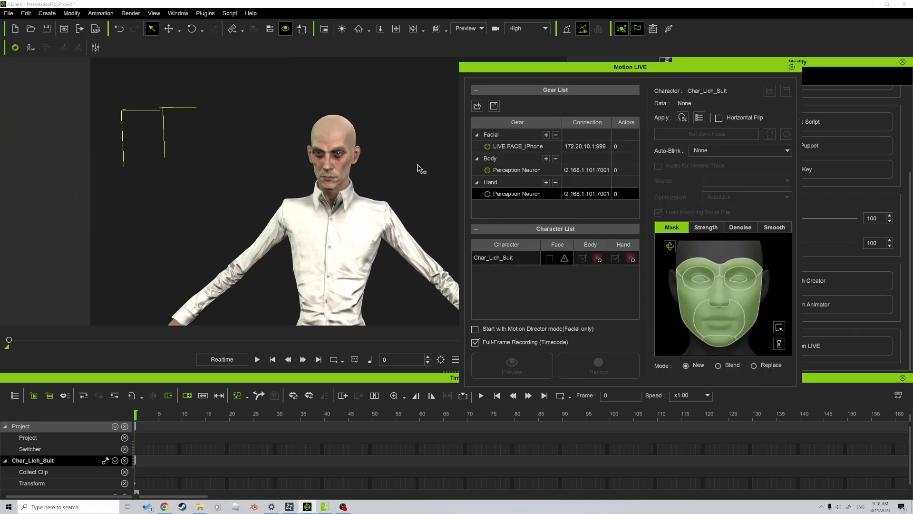
left_click(488, 148)
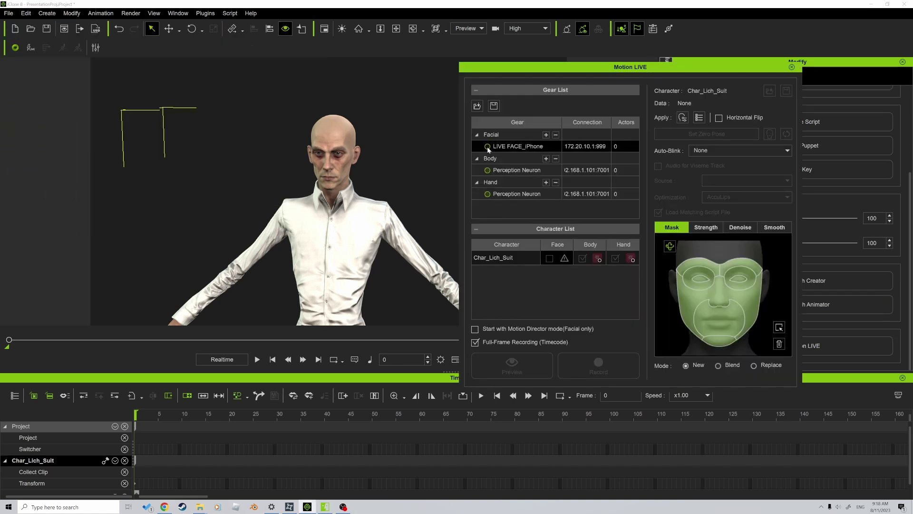
left_click(546, 135)
left_click(492, 274)
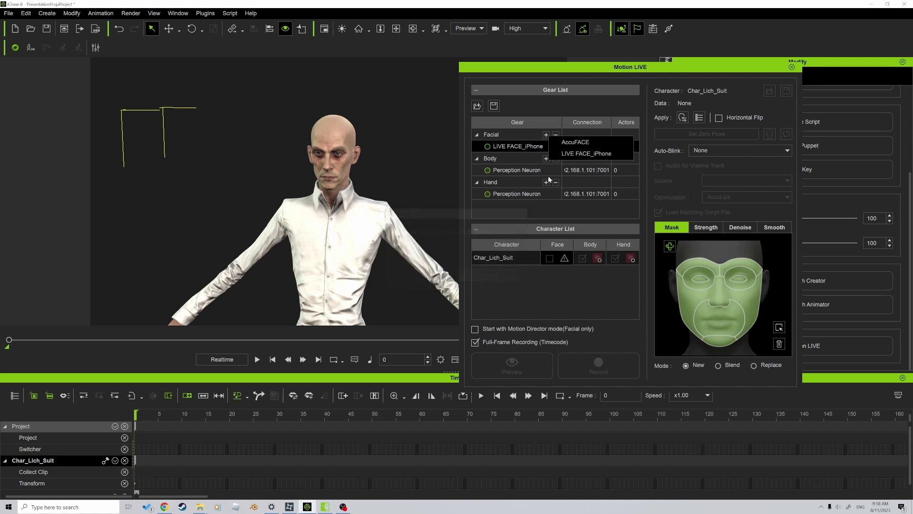
left_click(572, 143)
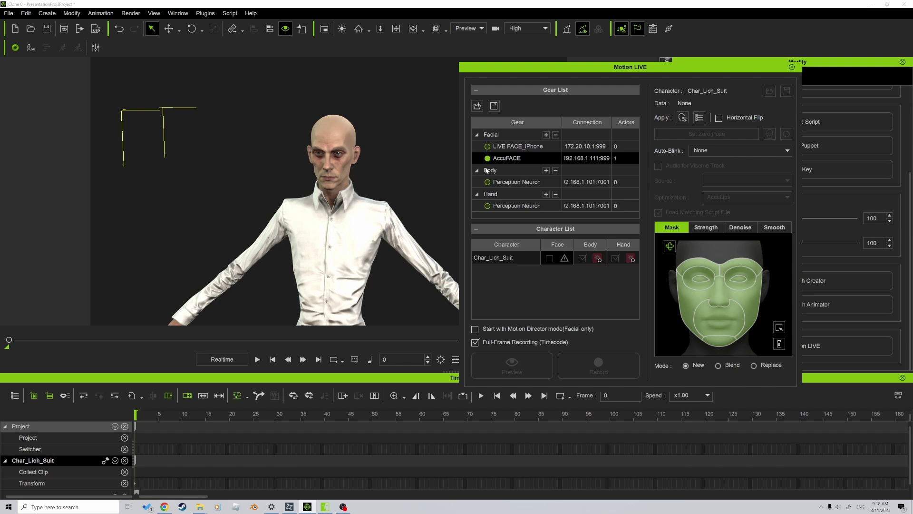
left_click(562, 259)
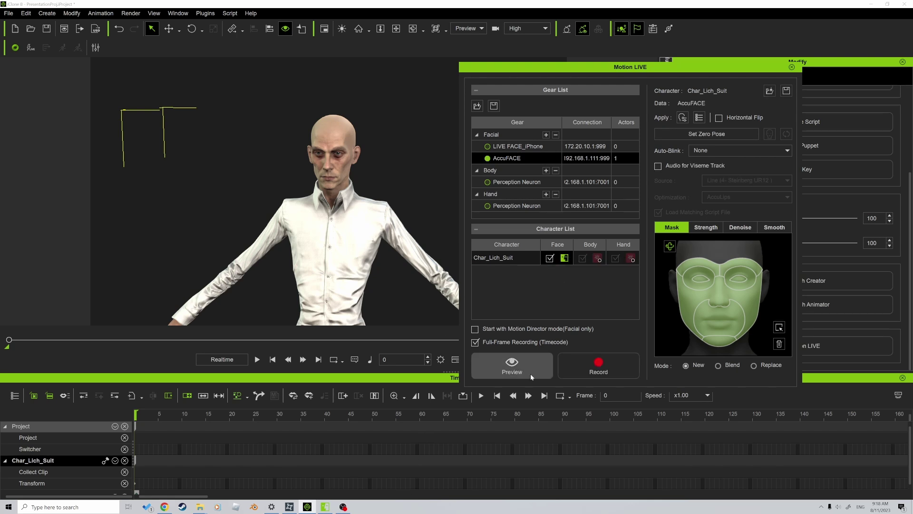
left_click(524, 374)
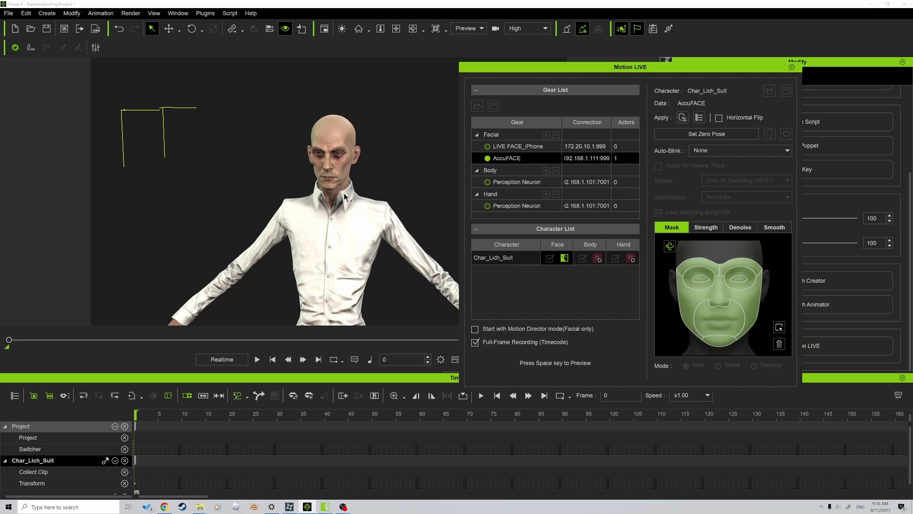
- Start the Motion LIVE live preview
key("space")
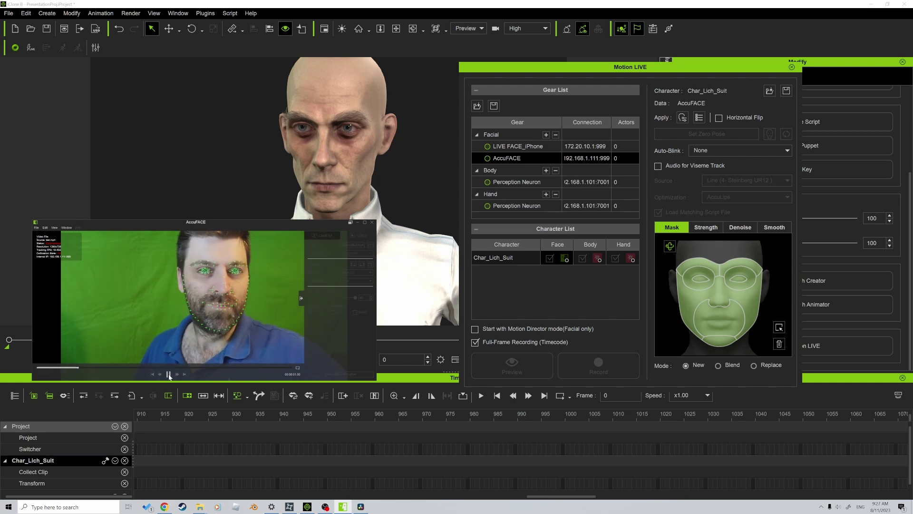
- Pause the AccuFACE source video, reconnect the AccuFACE gear, and arm the preview
left_click(169, 376)
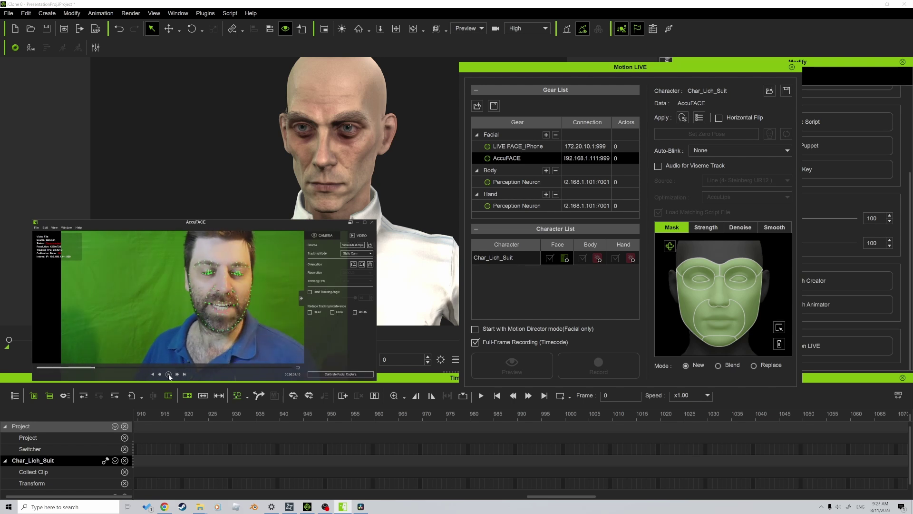
left_click(488, 159)
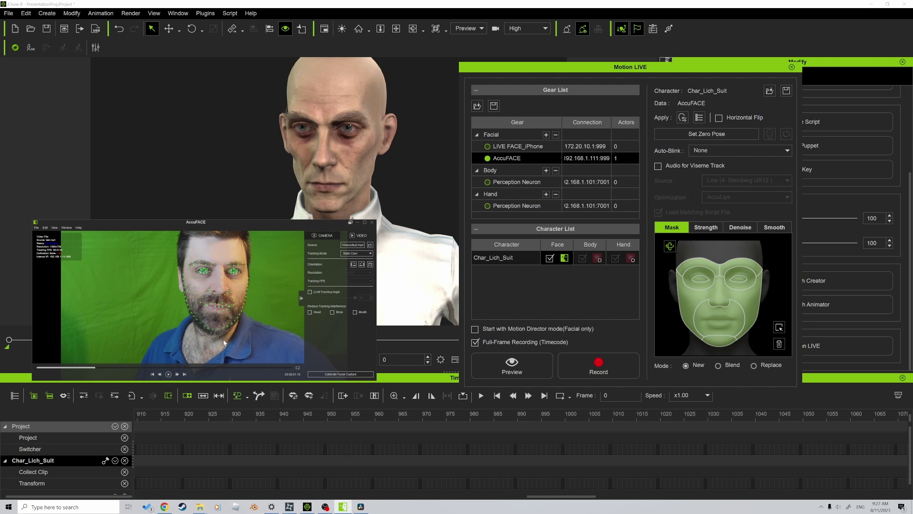
left_click(523, 366)
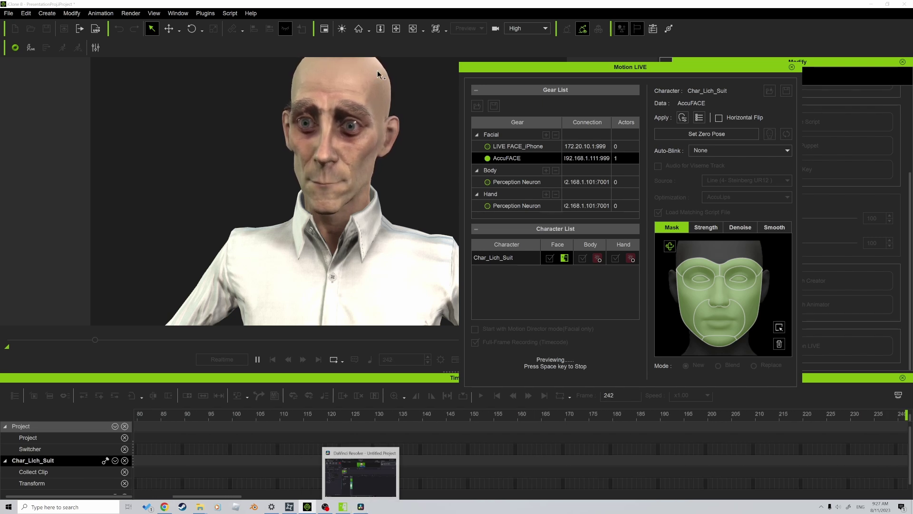
- Bring back the AccuFACE video window and play the green-screen performer clip
left_click(343, 506)
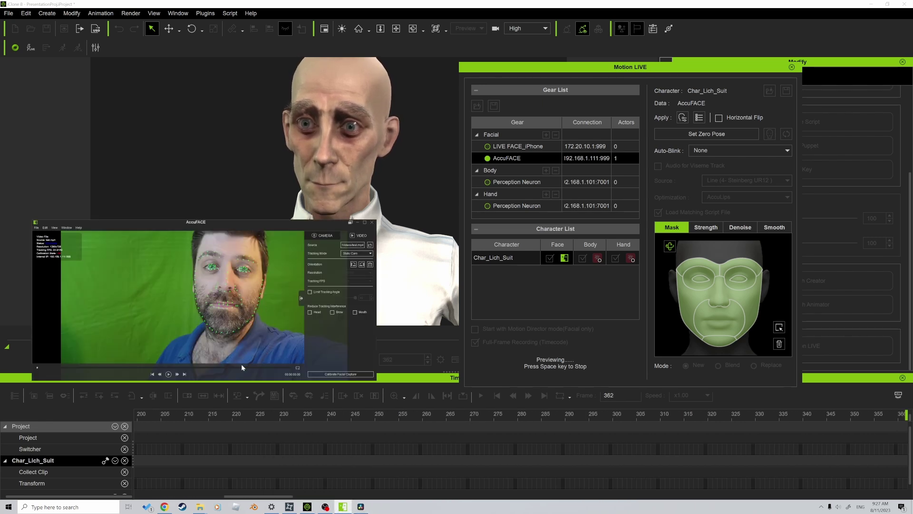
left_click(169, 374)
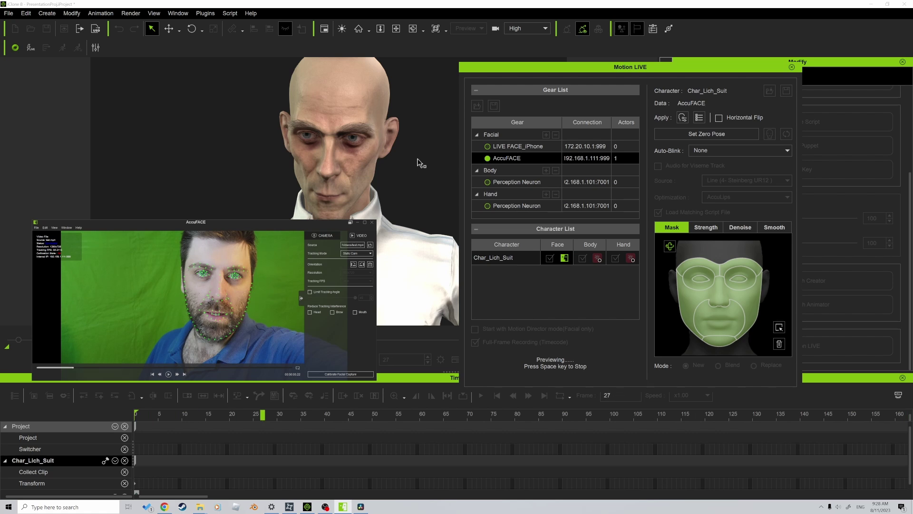
- Switch AccuFACE to the CAMERA source at a higher webcam resolution, then stop previewing
left_click(323, 236)
left_click(359, 271)
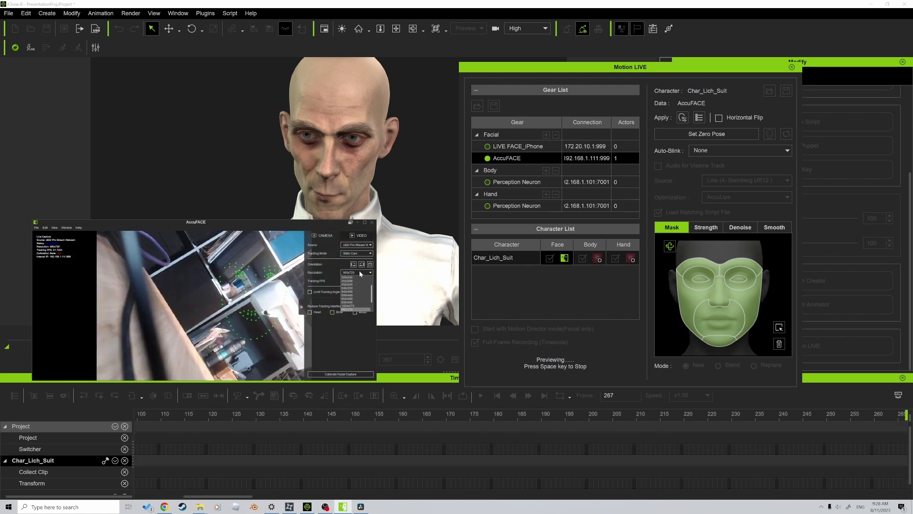
scroll(357, 303, "down", 2)
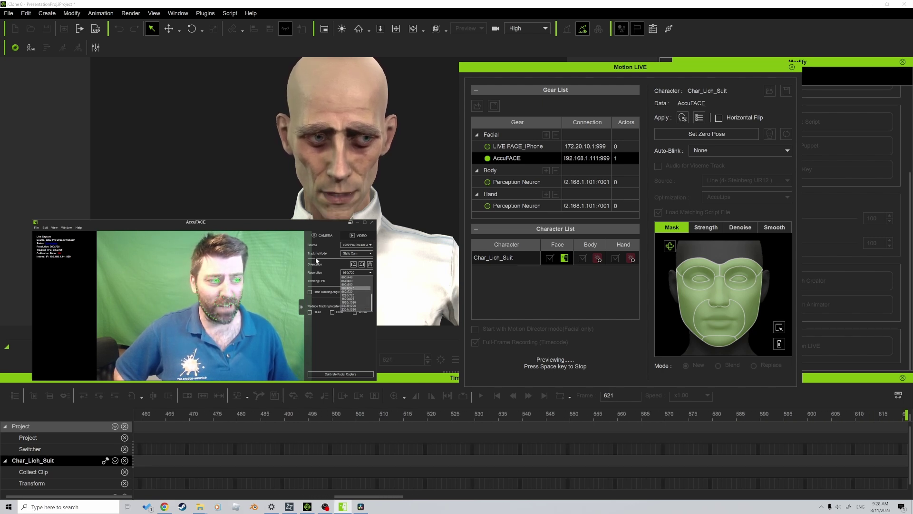
left_click(349, 302)
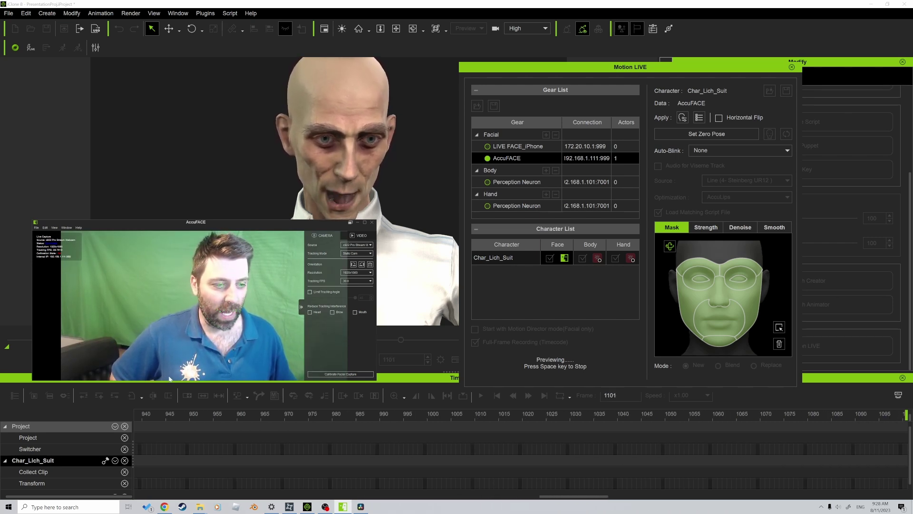
key("space")
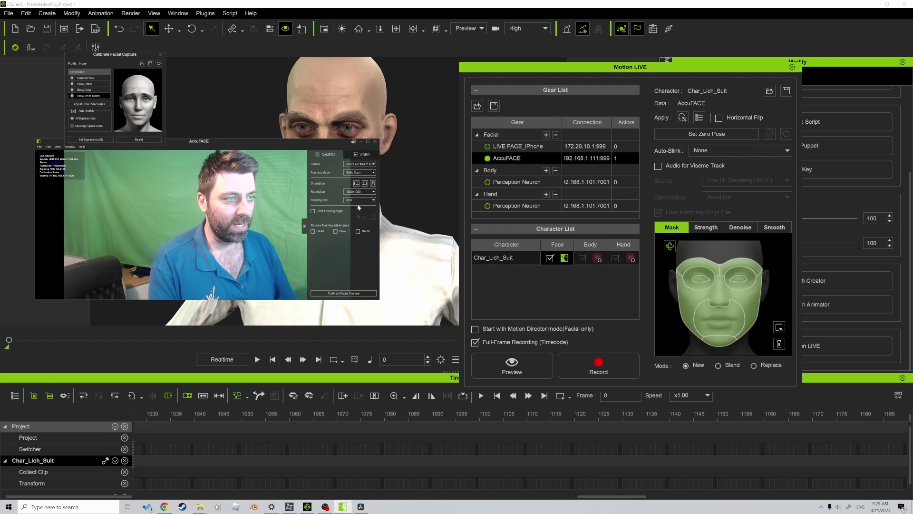
- Start a new Motion LIVE preview of Char_Lich_Suit's face
left_click(360, 143)
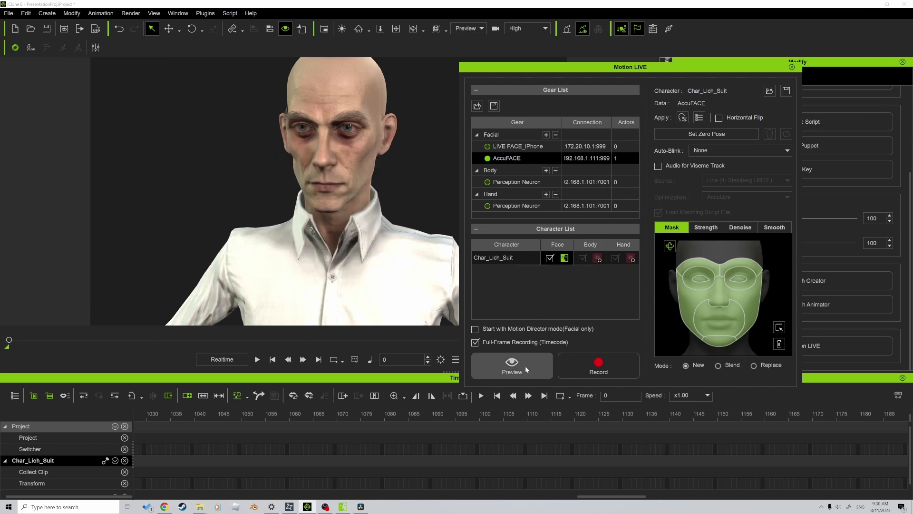
left_click(512, 365)
key("space")
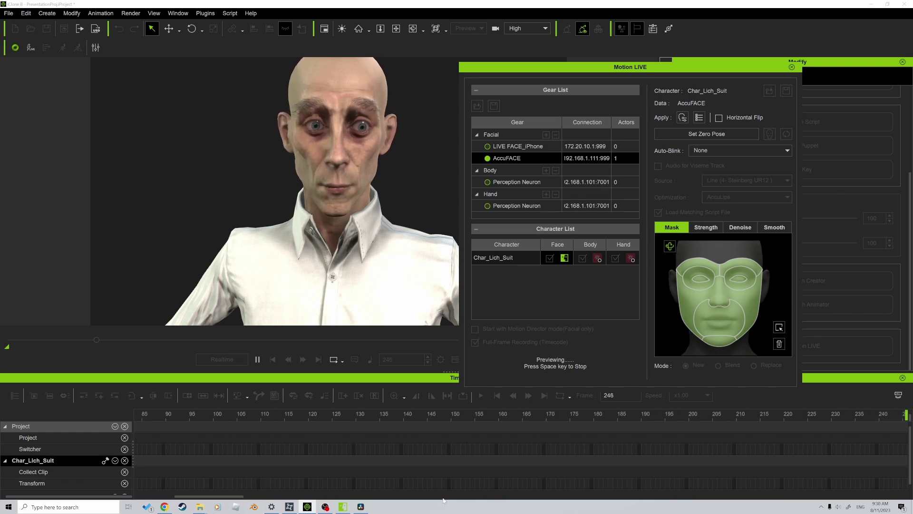
- Bring the AccuFACE webcam window forward, close calibration, and move it off the character's face
left_click(343, 506)
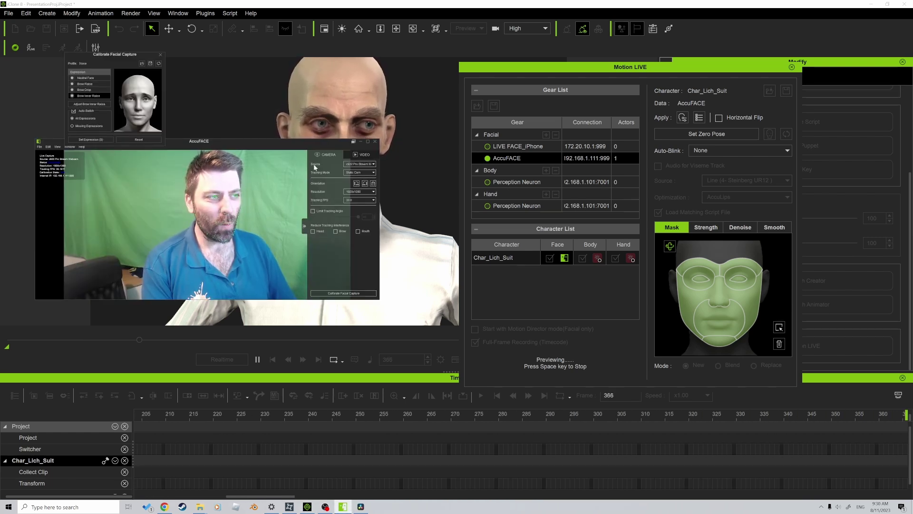
left_click(160, 54)
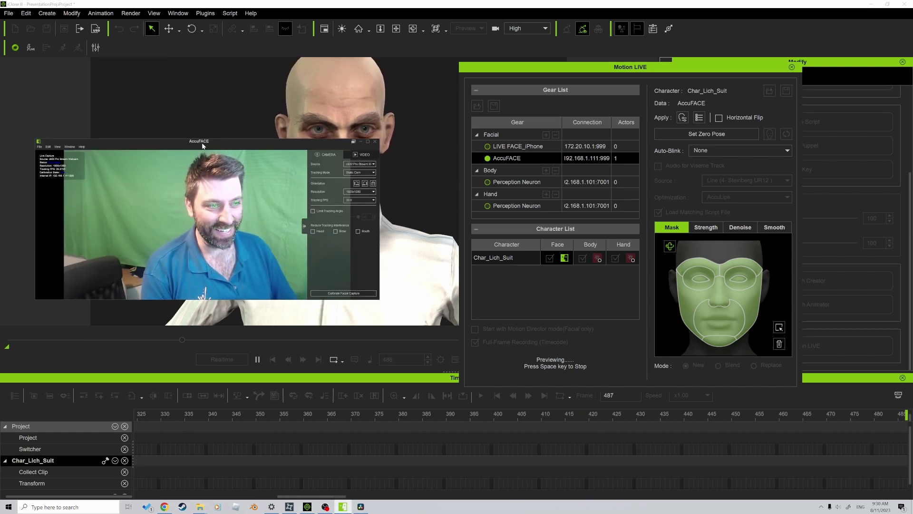
left_click_drag(203, 143, 250, 229)
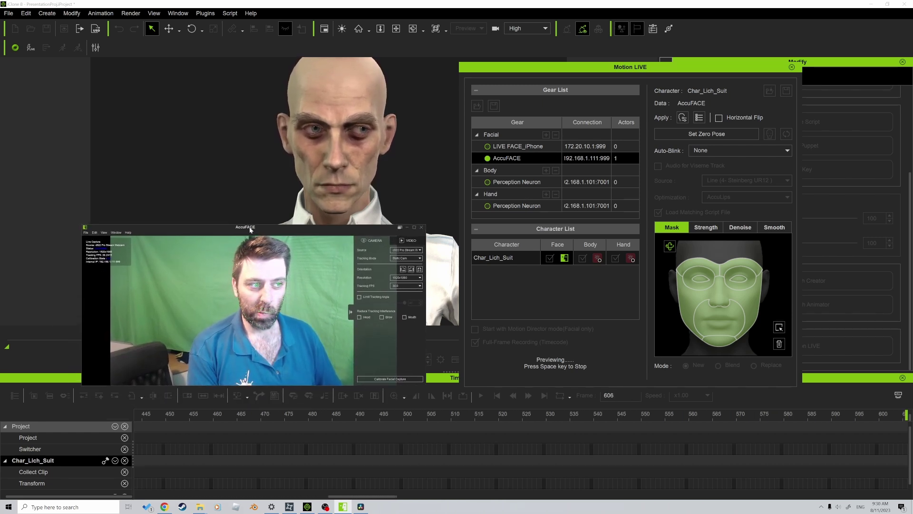